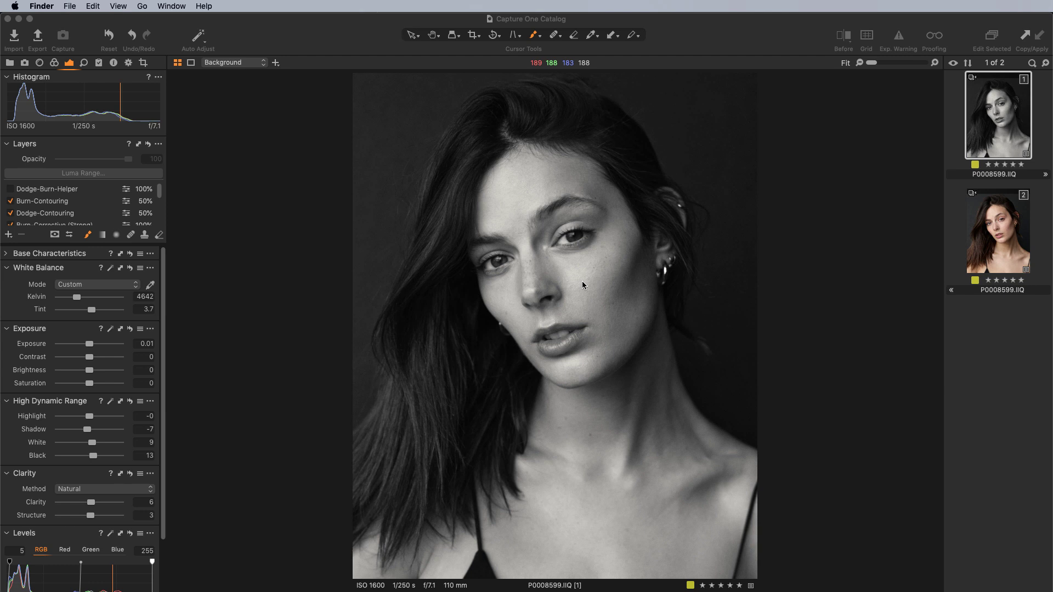
- Bring the Capture One window with the black-and-white portrait P0008599.IIQ to the front
click(714, 287)
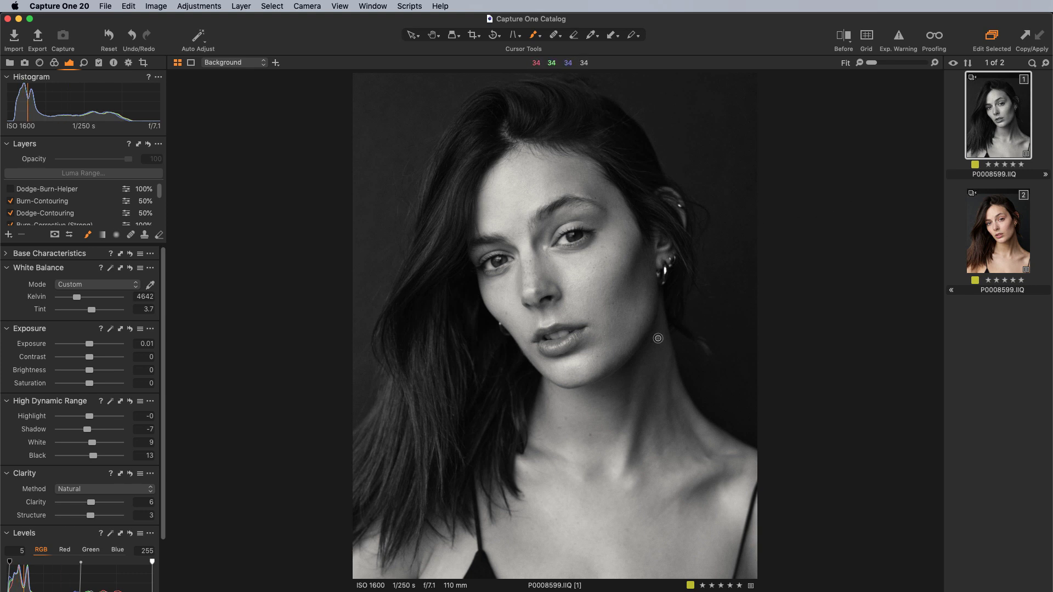
- Select the colour variant P0008599.IIQ [2] from the filmstrip
scroll(103, 198, down, 2)
scroll(82, 216, down, 4)
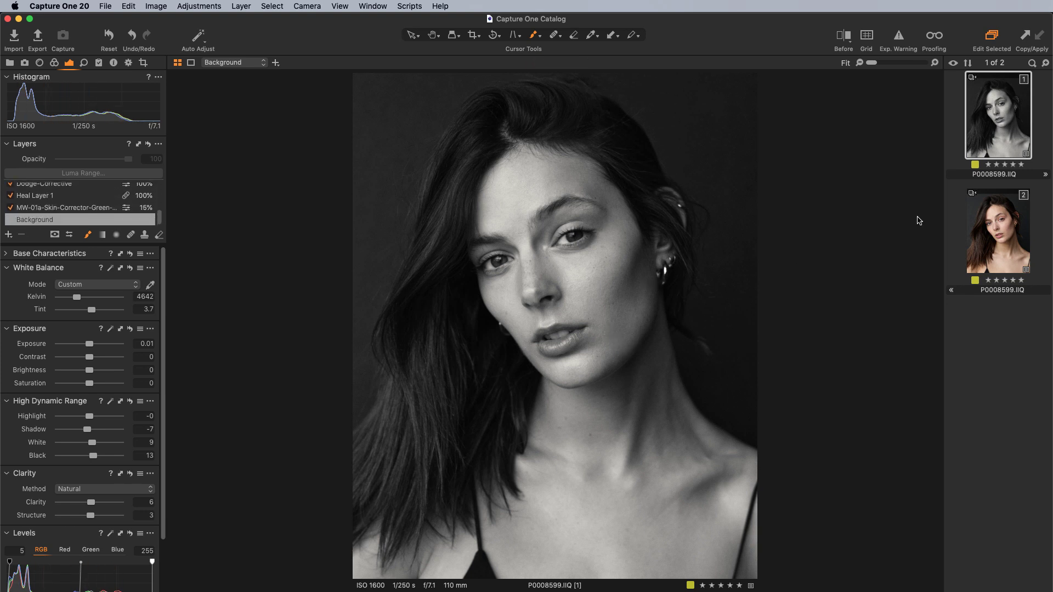
click(997, 240)
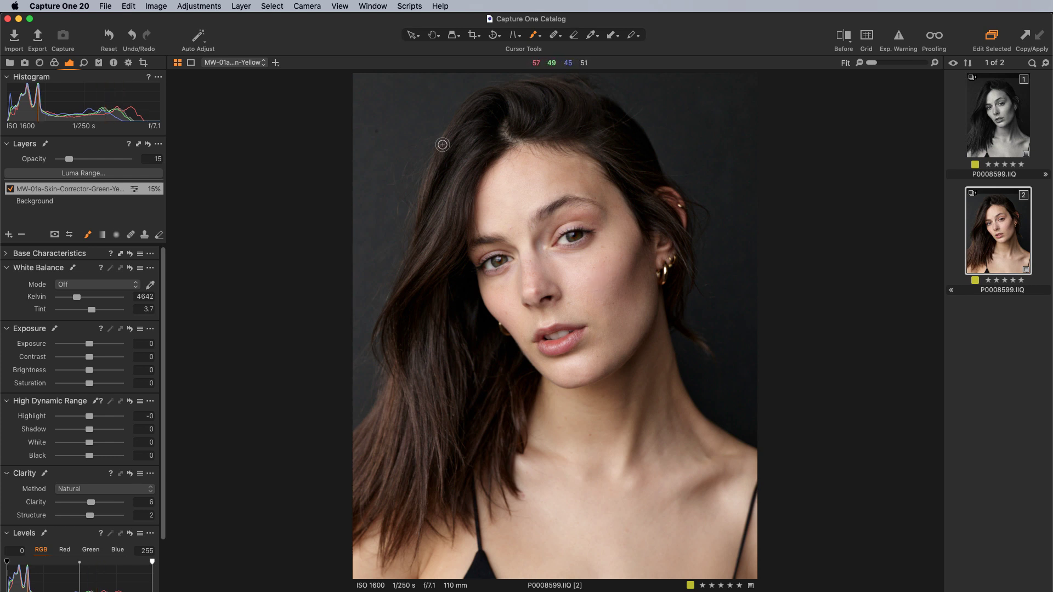
- Run the Dodge and Burn Helper script, inserting all D&B layers into the selected image only
click(409, 6)
click(415, 21)
click(715, 220)
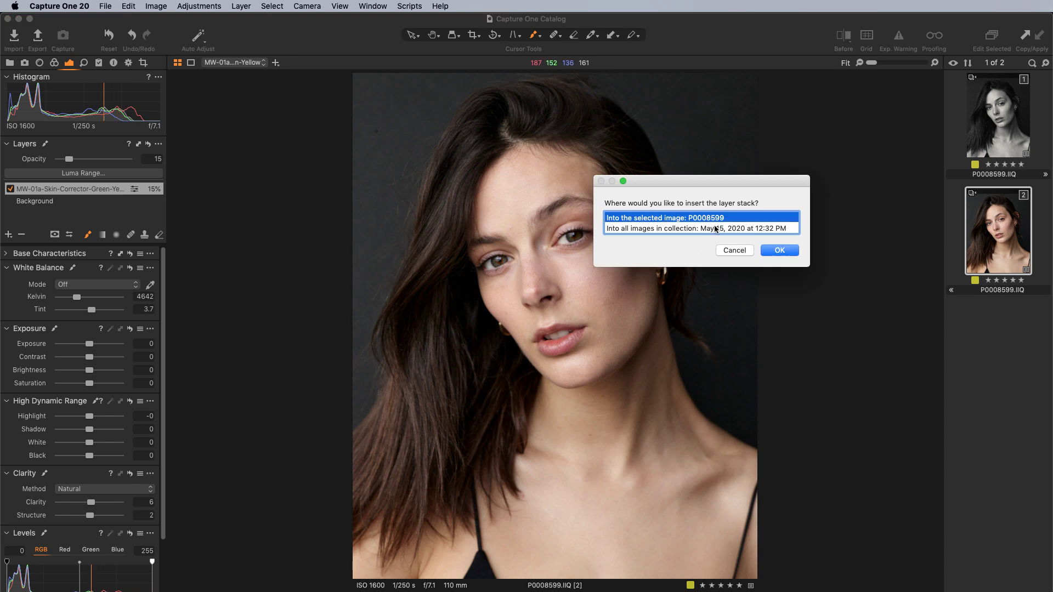
click(780, 251)
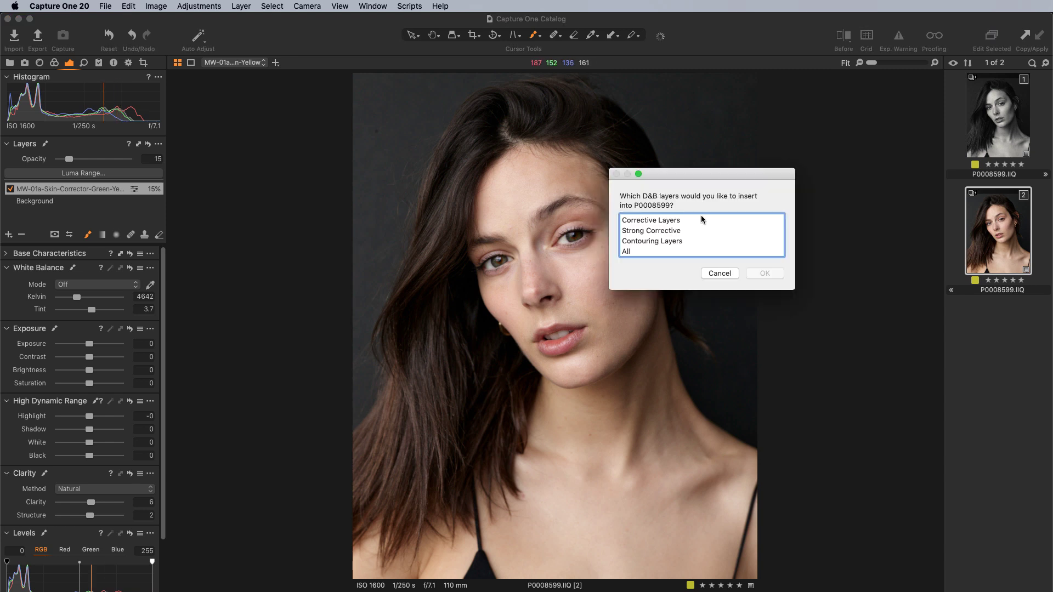
click(660, 252)
click(762, 273)
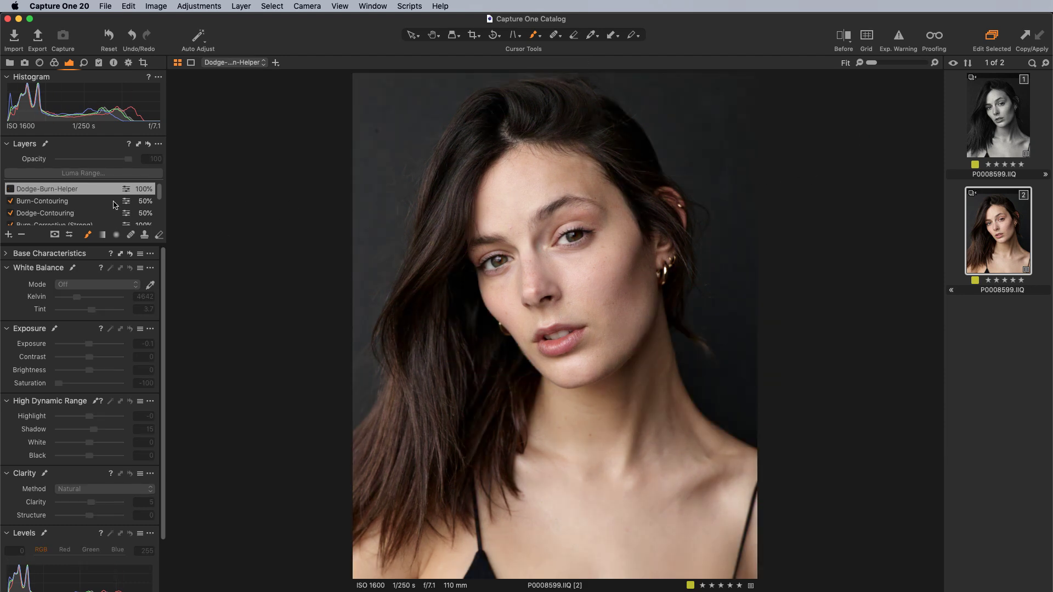
scroll(106, 211, down, 4)
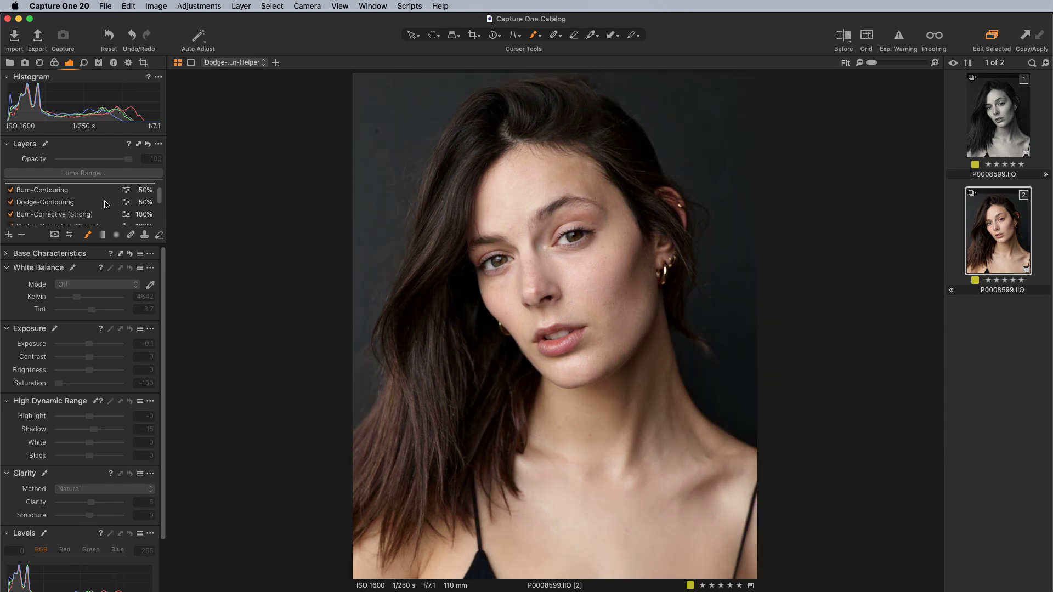
scroll(117, 211, down, 1)
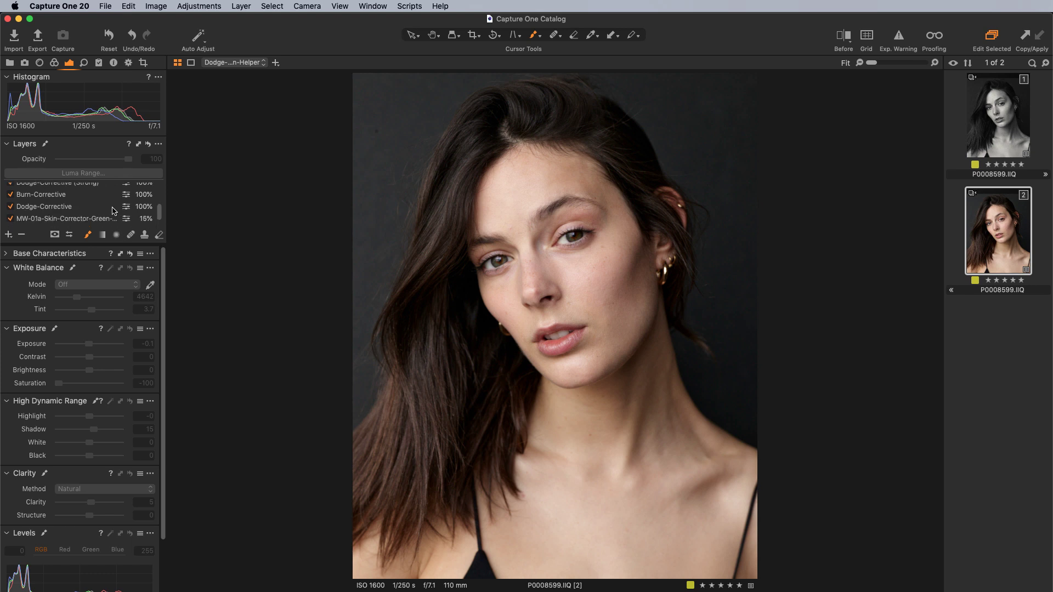
scroll(81, 204, up, 1)
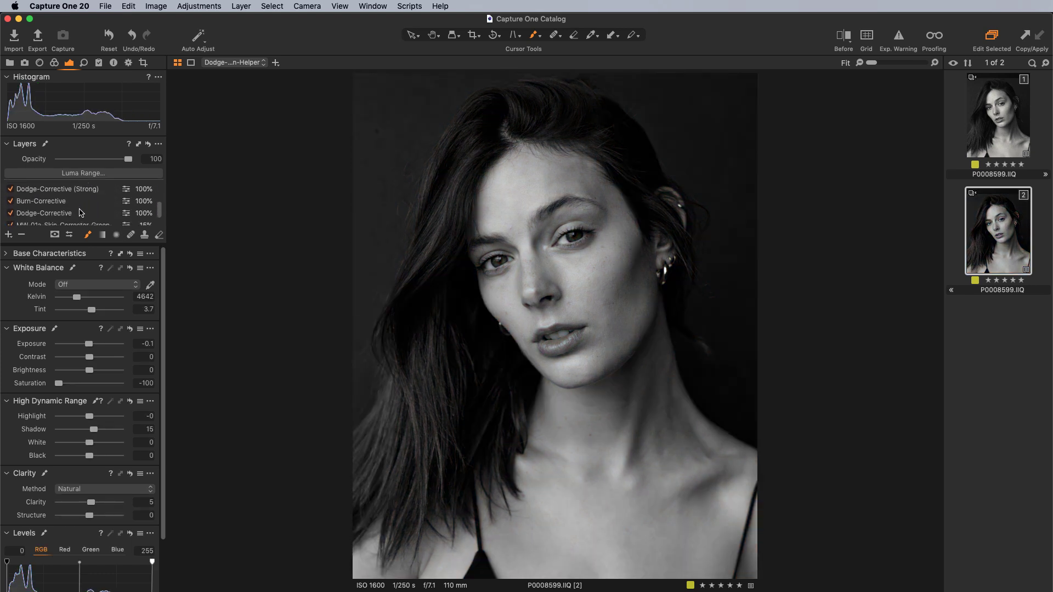
scroll(80, 213, down, 1)
- Lighten dark spots on the forehead by painting on the Dodge-Corrective layer
click(81, 202)
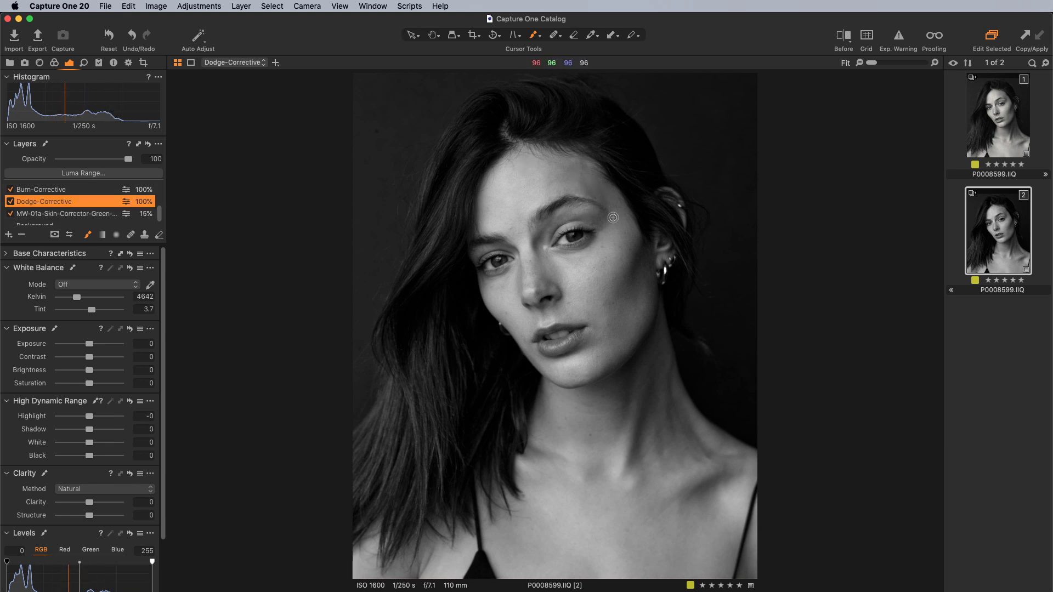
drag(589, 192, 584, 190)
click(68, 191)
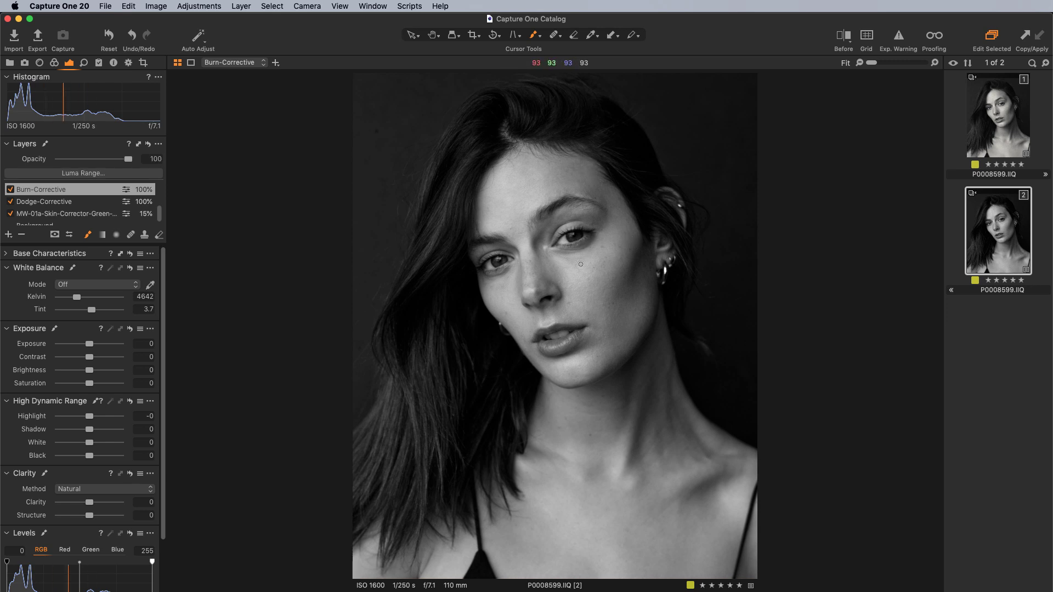
- Darken bright chin and cheek spots on Burn-Corrective, then lighten cheek spots on Dodge-Corrective
drag(606, 325, 595, 310)
click(67, 203)
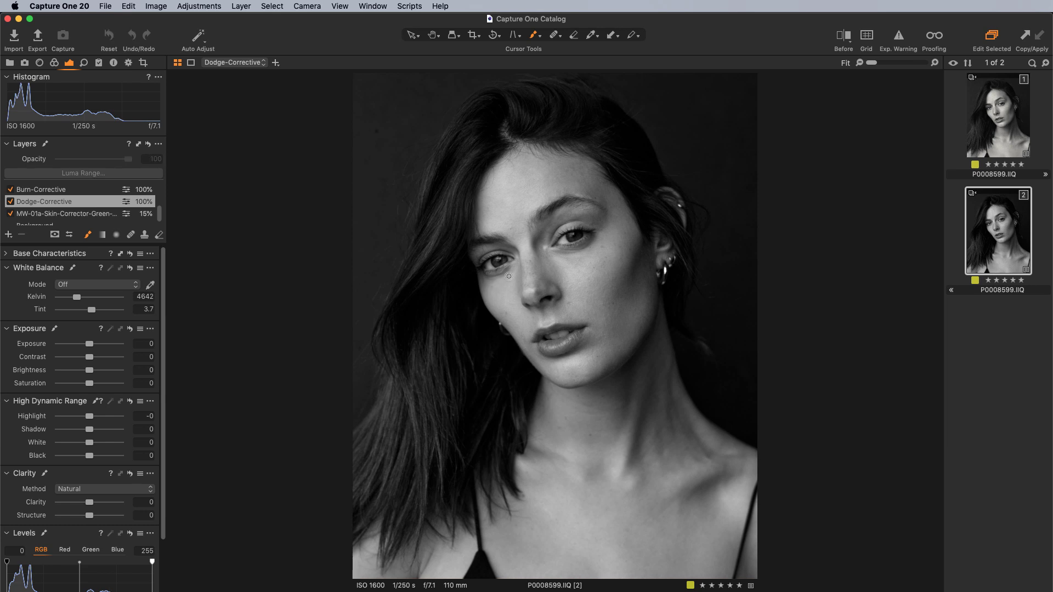
drag(508, 280, 567, 263)
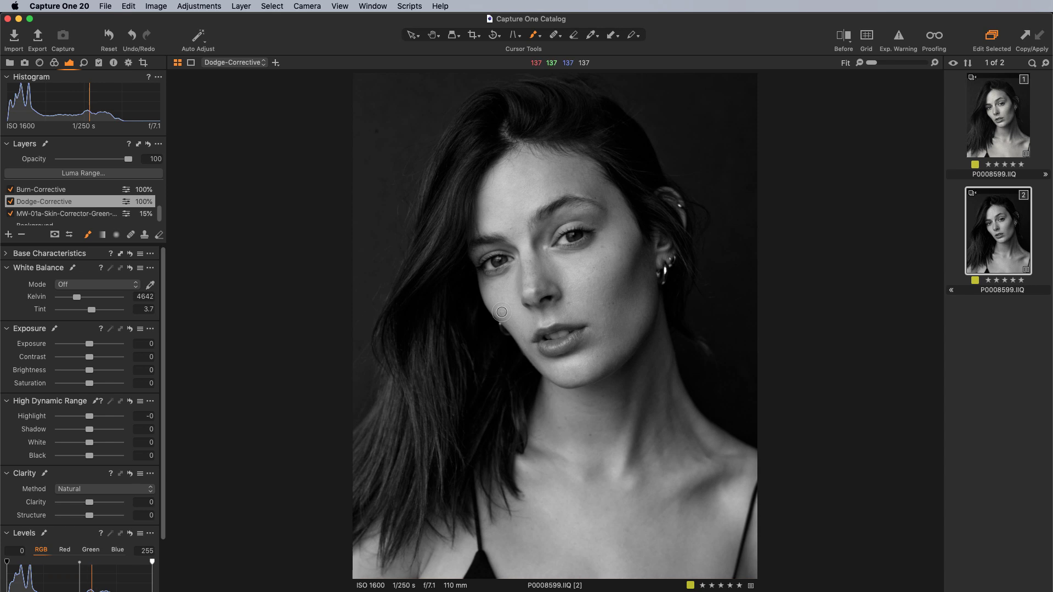
scroll(75, 204, up, 4)
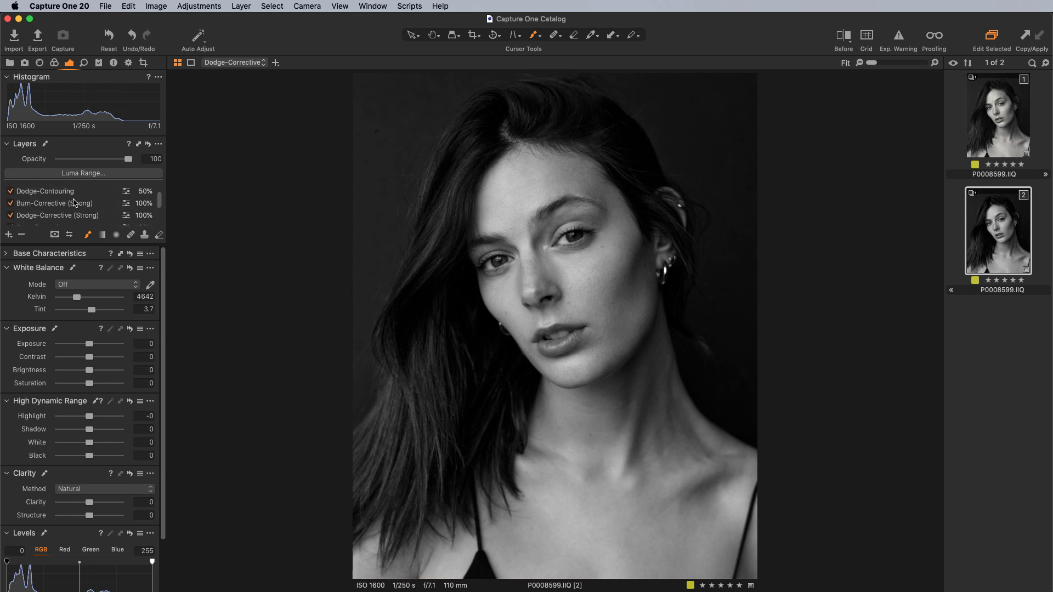
- Select the 50% Dodge-Contouring layer to paint on
click(75, 192)
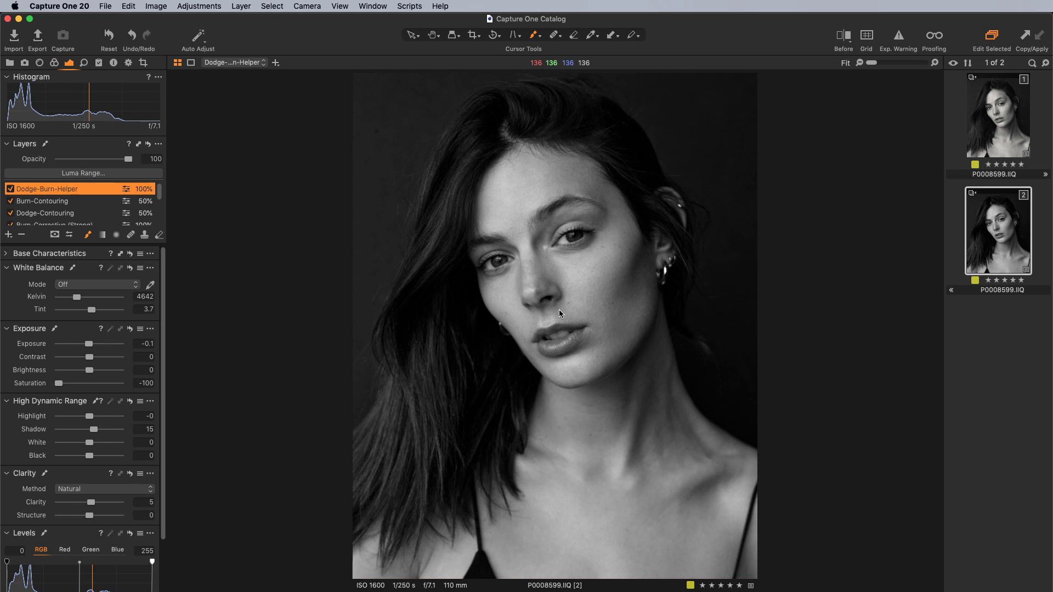
- Disable the Dodge-Burn-Helper layer, frame the forehead and eyebrows, and shrink the brush
click(9, 189)
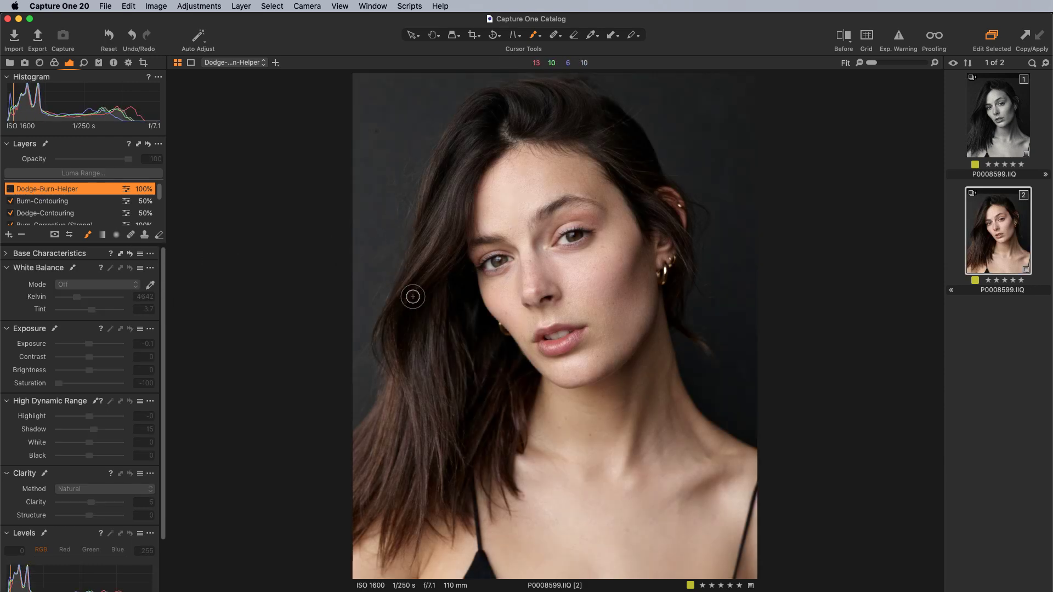
key(super+equal)
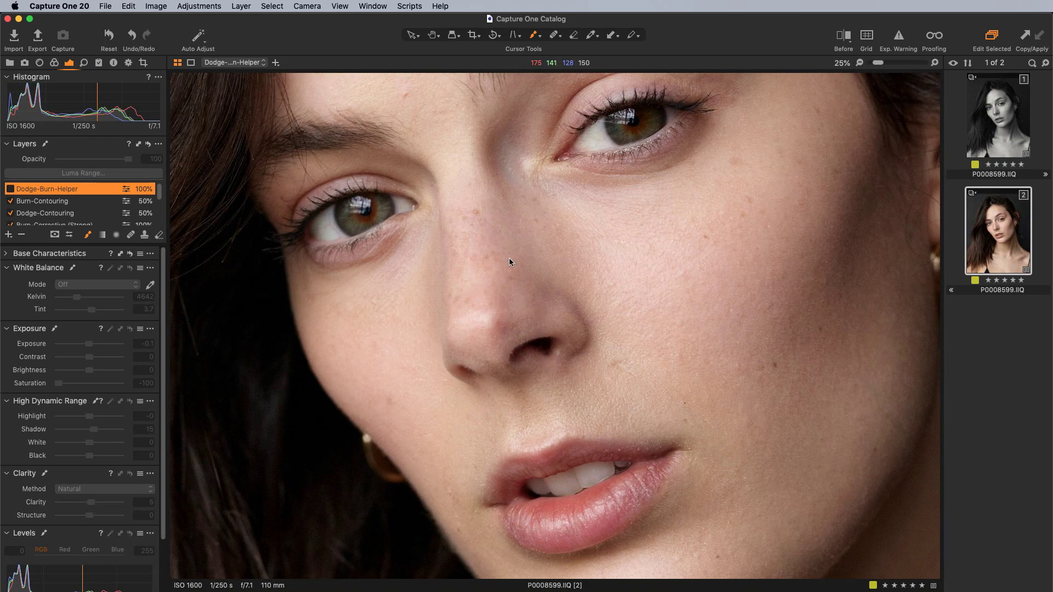
key(super+minus)
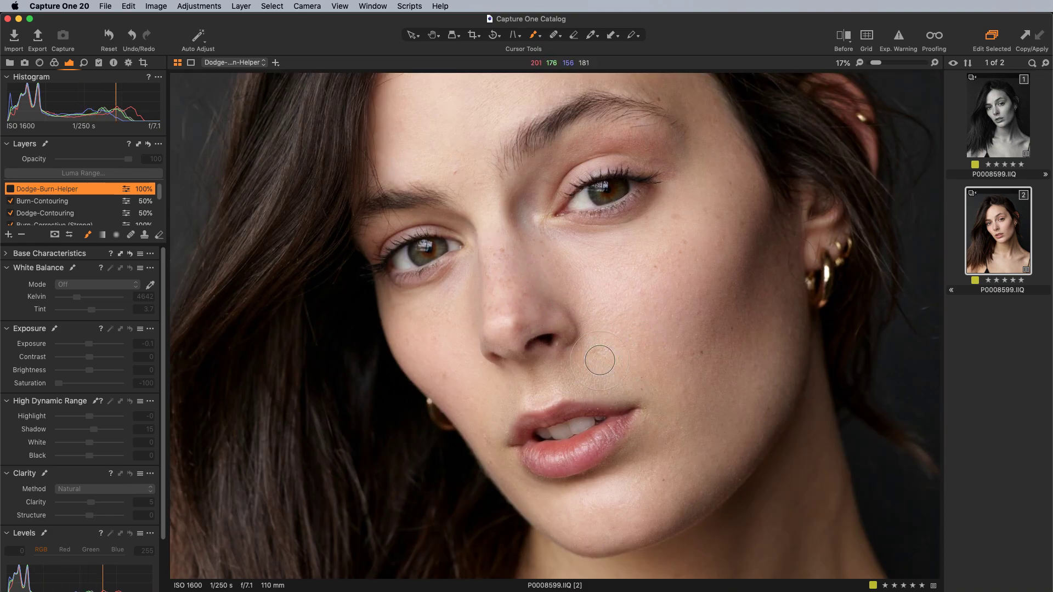
scroll(492, 273, up, 5)
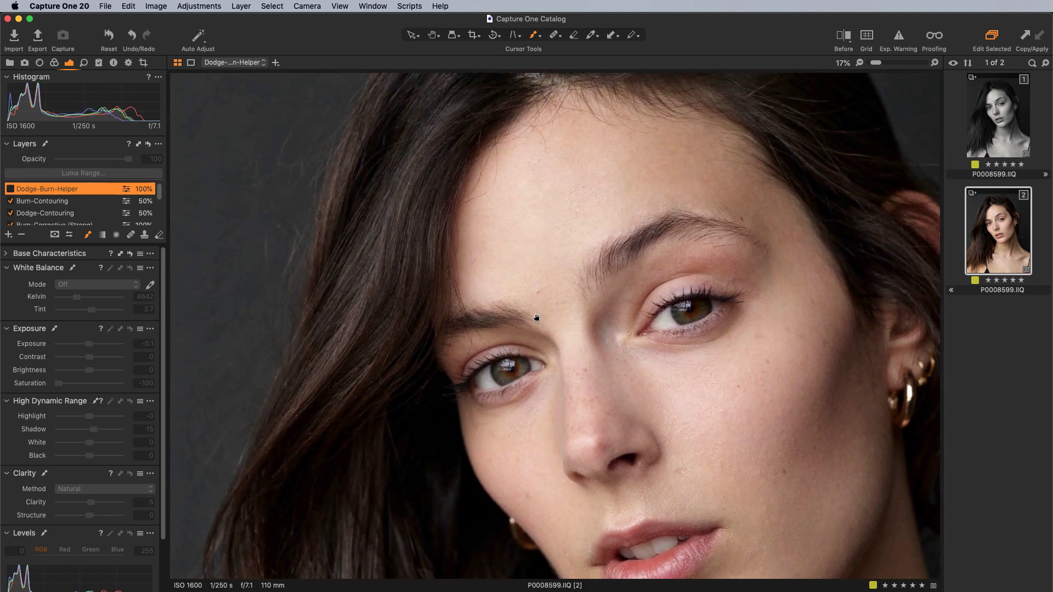
key([)
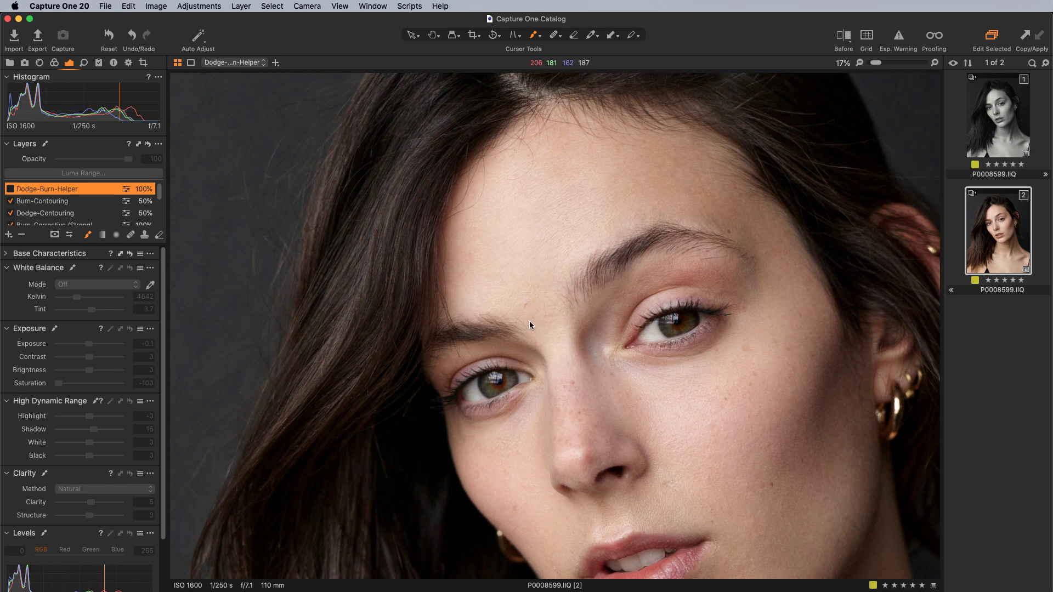
- Create Heal Layer 1 and heal the brow spot and cheek blemish, adjusting their sources
click(131, 236)
click(525, 310)
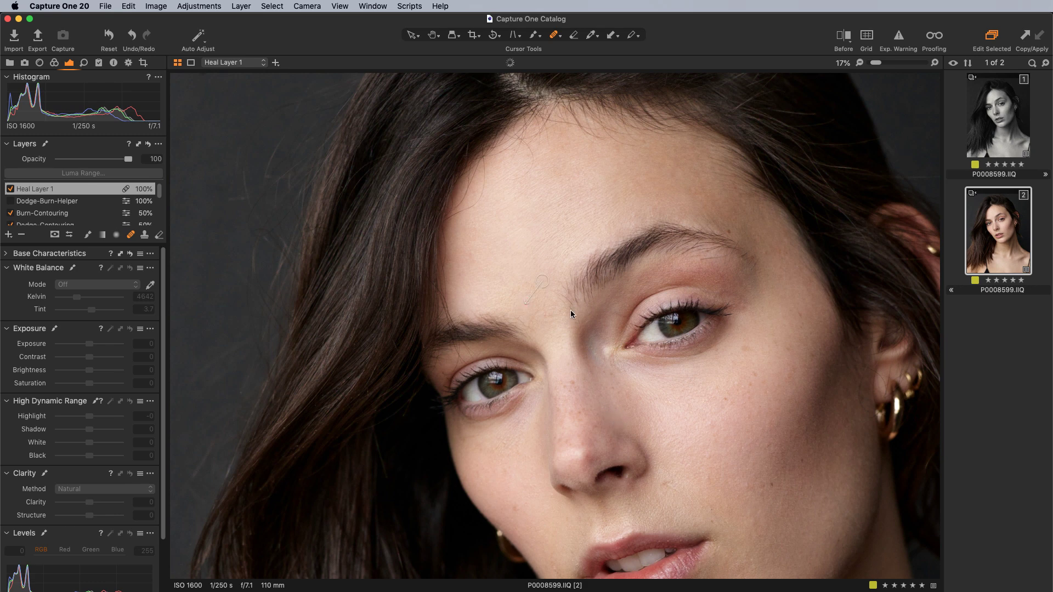
drag(546, 284, 527, 285)
click(666, 484)
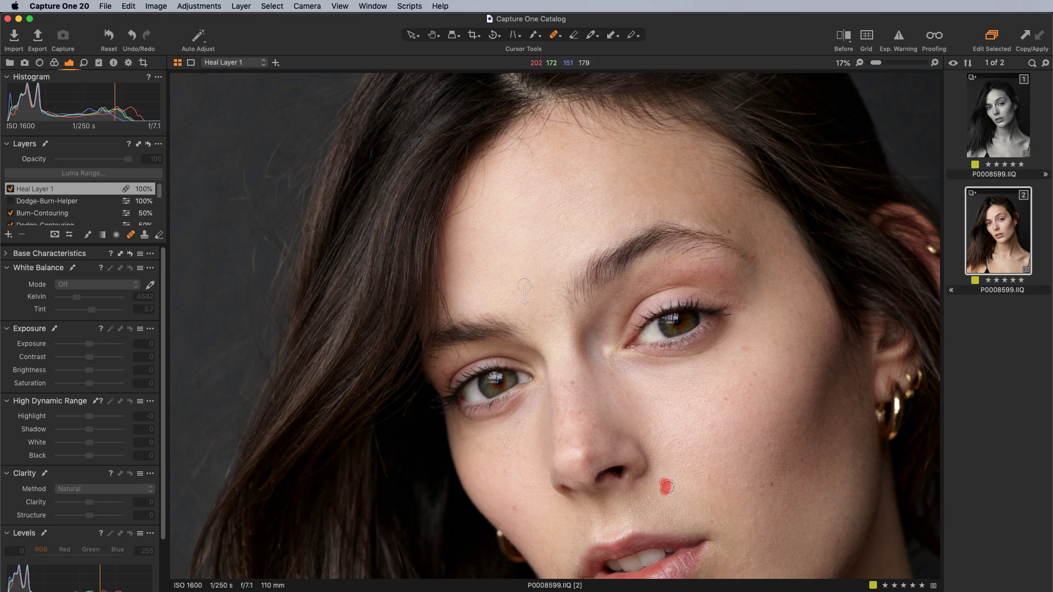
drag(673, 479, 680, 502)
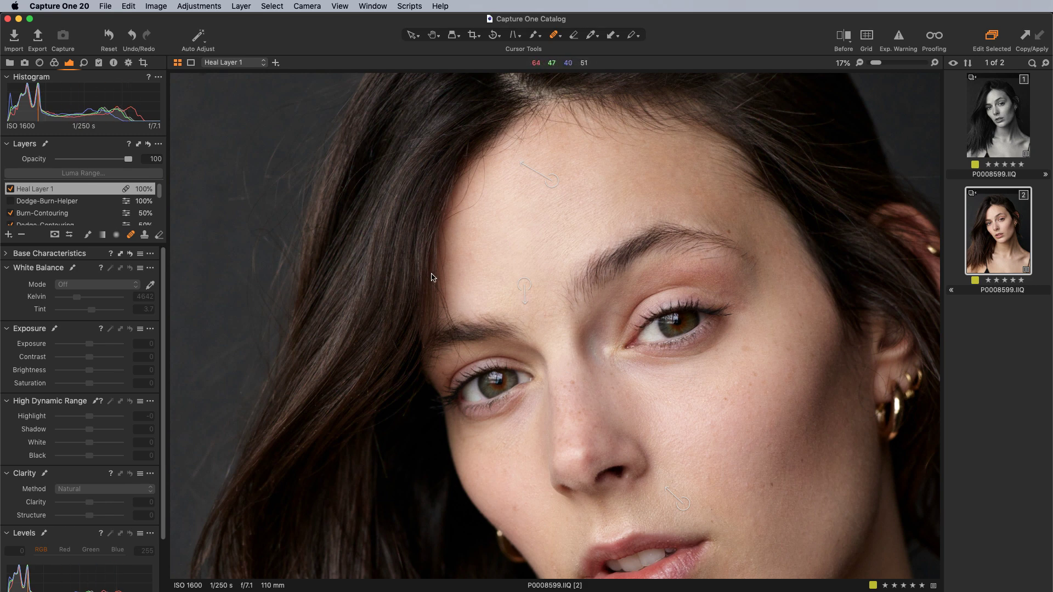
- Heal flyaway hairs on the dark background, undoing the last stray heal
drag(591, 326, 616, 469)
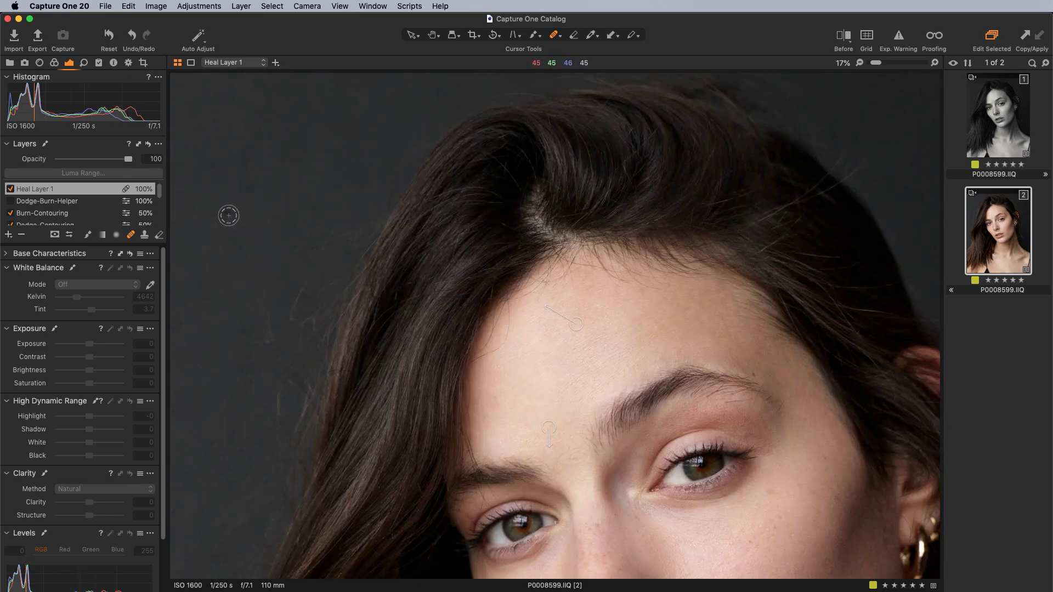
drag(228, 213, 229, 210)
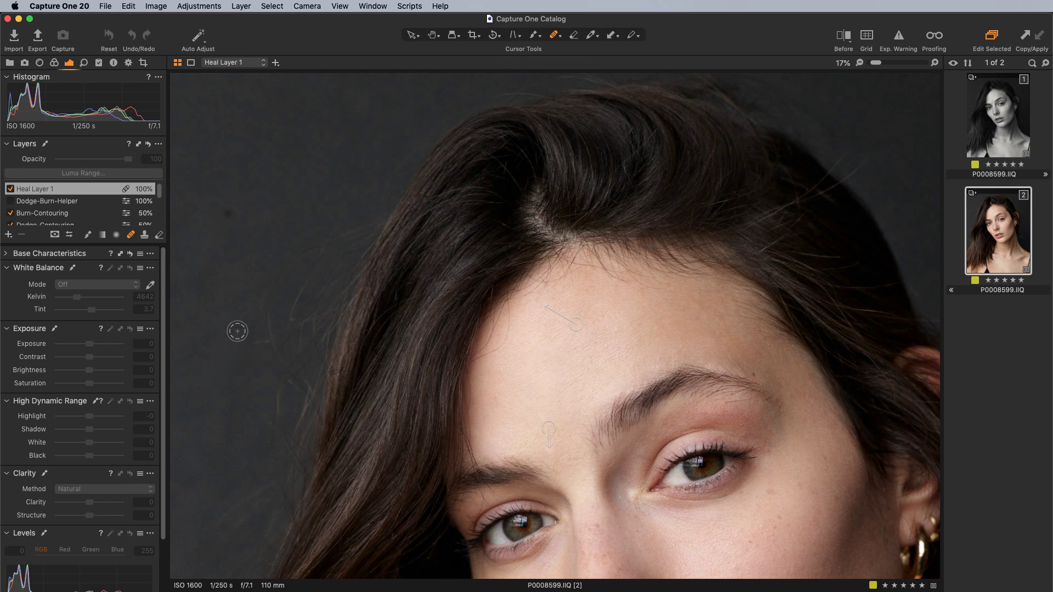
drag(241, 329, 245, 329)
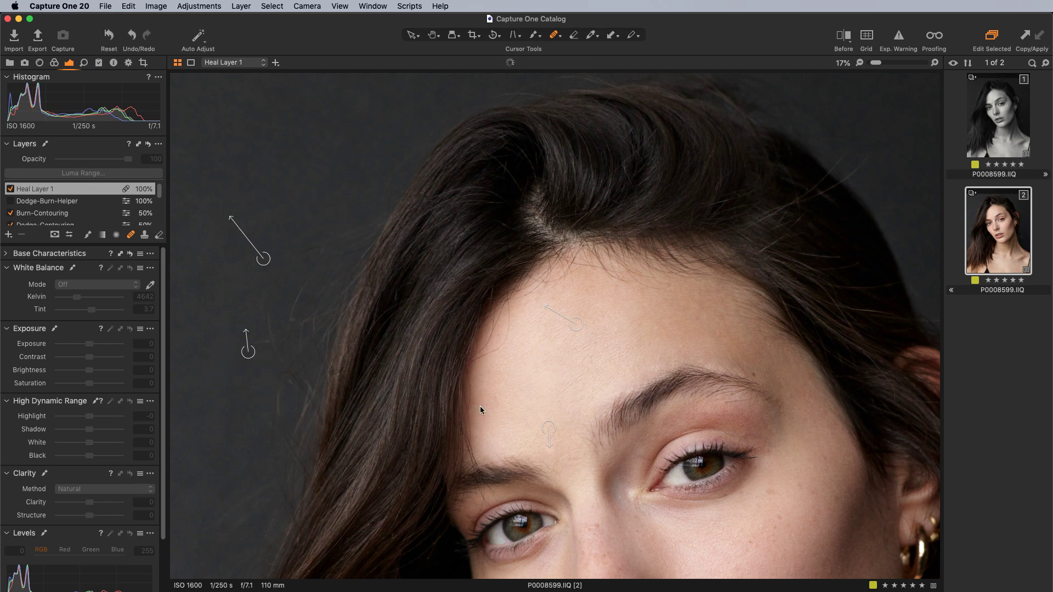
click(317, 213)
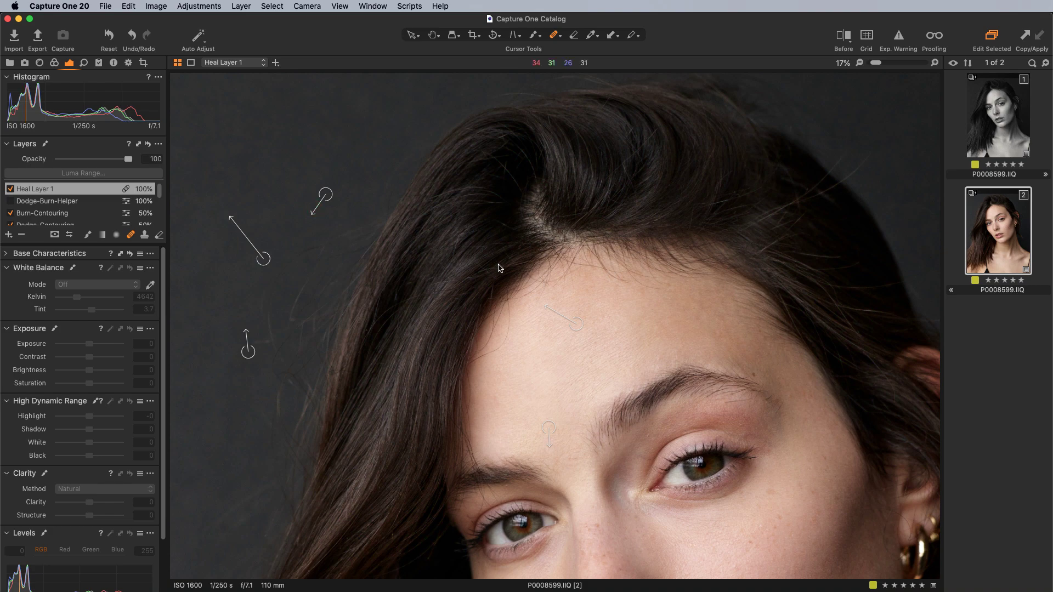
key(super+z)
- Heal the blemish beside the mouth corner using skin just above, then fit the portrait
drag(616, 381, 512, 193)
drag(445, 470, 423, 298)
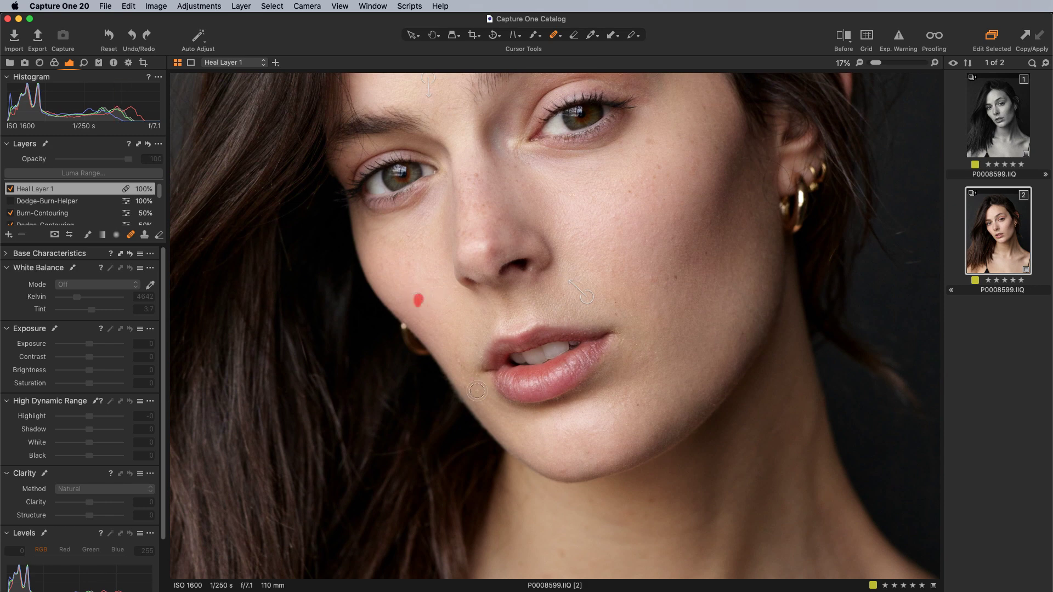
click(461, 363)
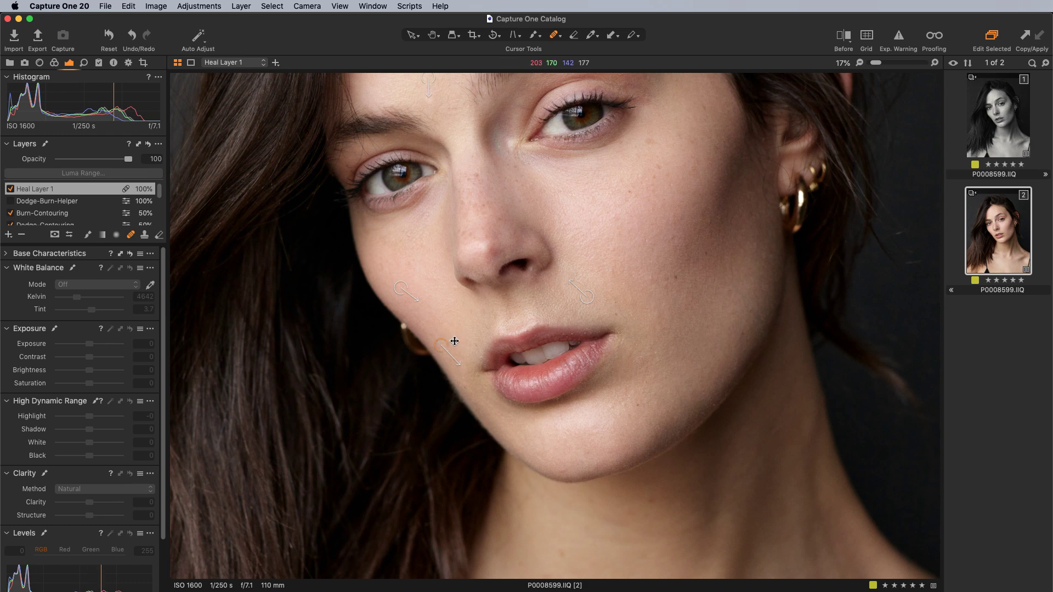
drag(454, 341, 455, 340)
key(super+0)
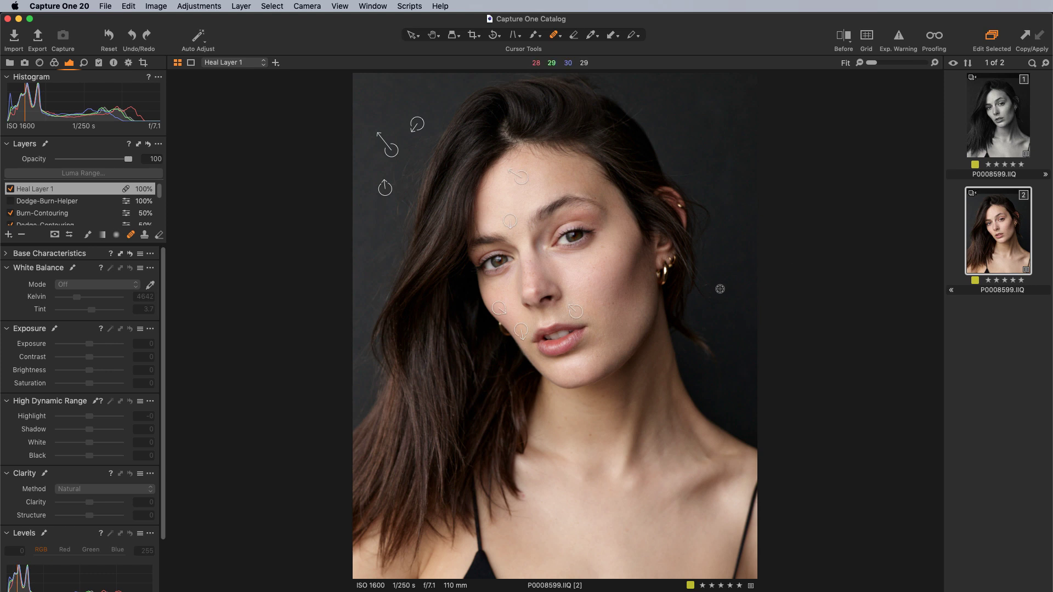
right_click(686, 313)
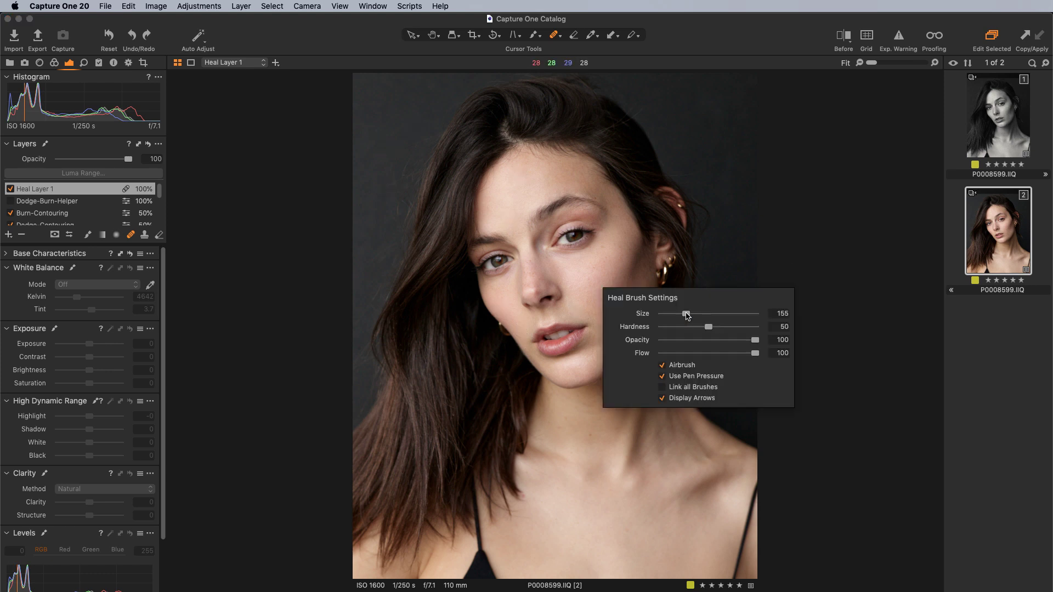
right_click(676, 402)
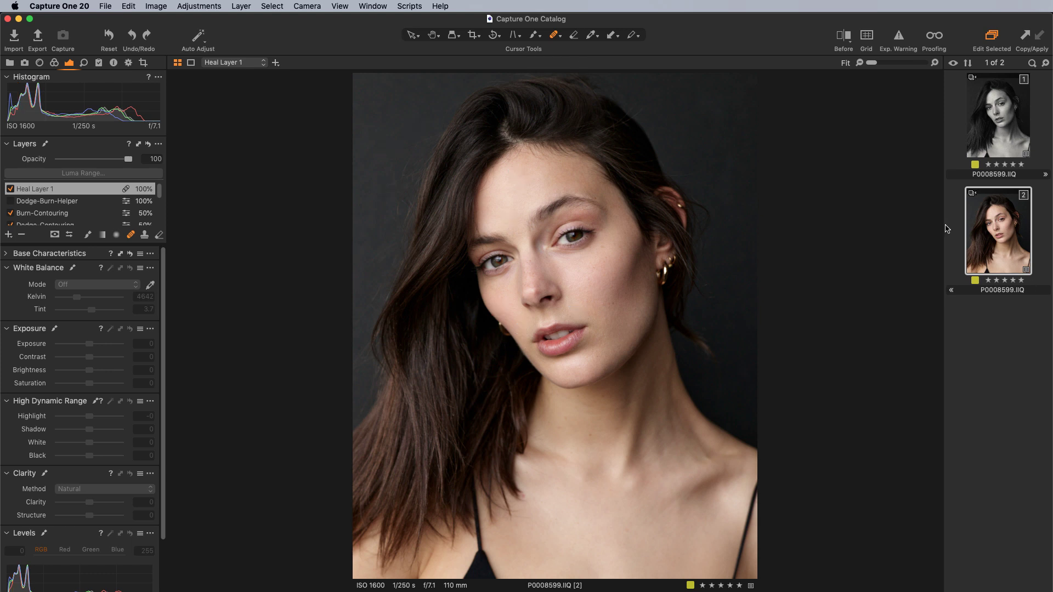
- Turn on the before/after split view and sweep the divider across the face
click(843, 36)
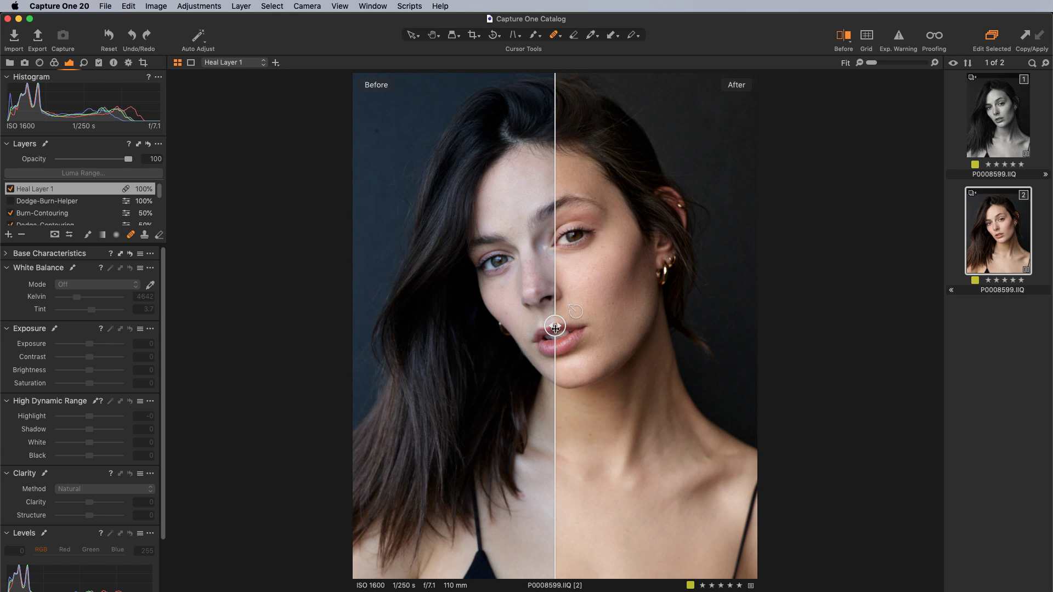
drag(555, 327, 528, 341)
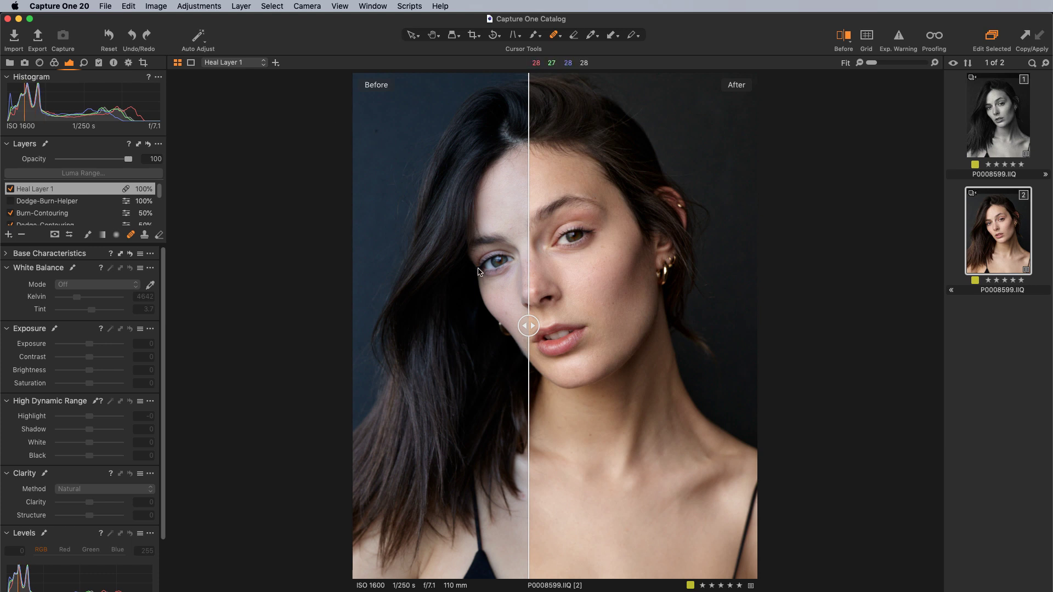
mouse_move(528, 327)
mouse_down()
mouse_move(585, 327)
mouse_move(507, 326)
mouse_move(597, 325)
mouse_move(546, 326)
mouse_up()
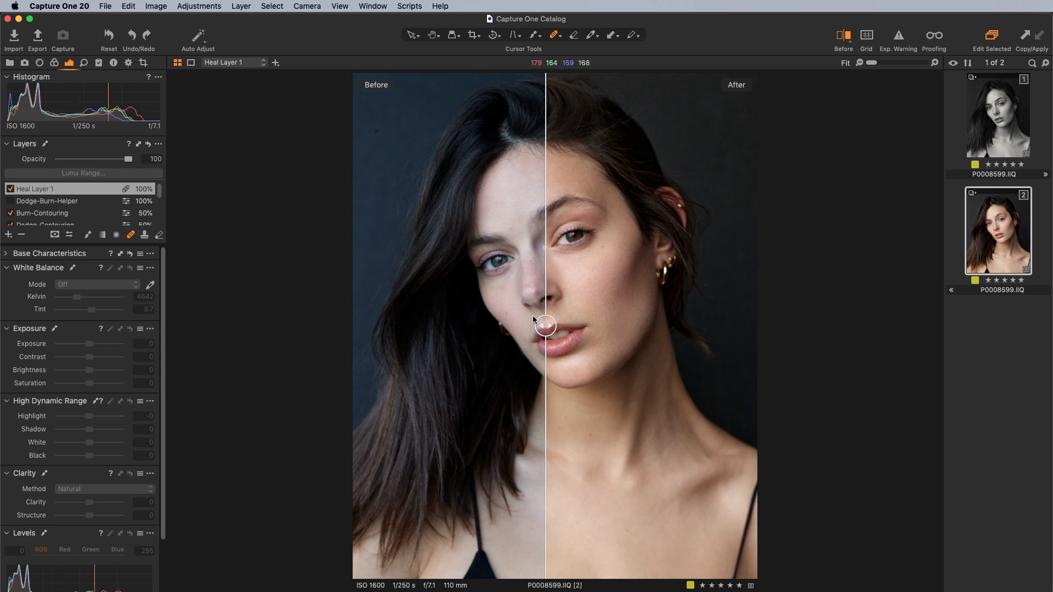
drag(545, 324, 369, 359)
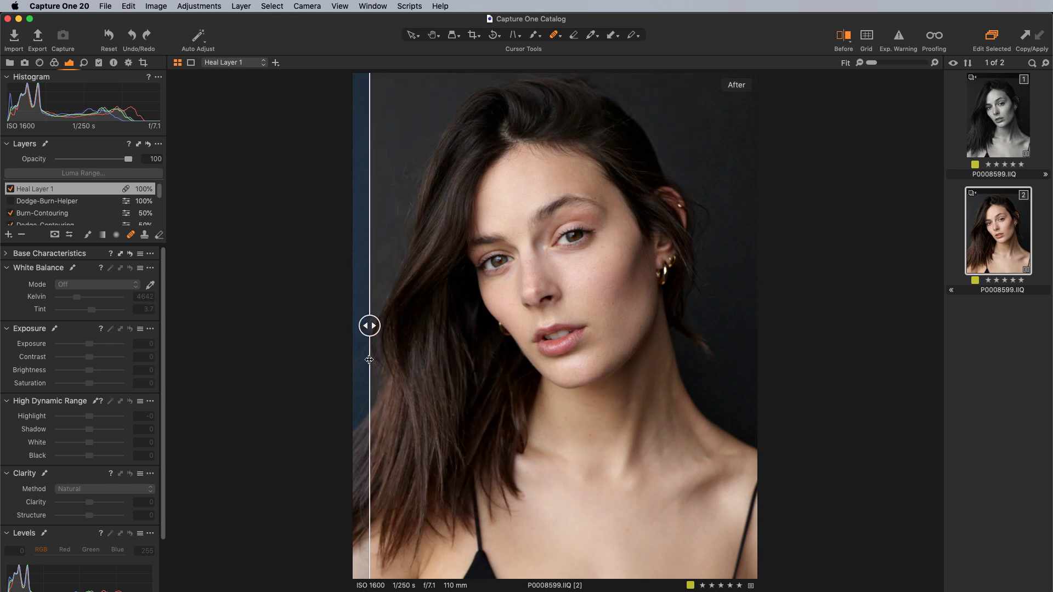